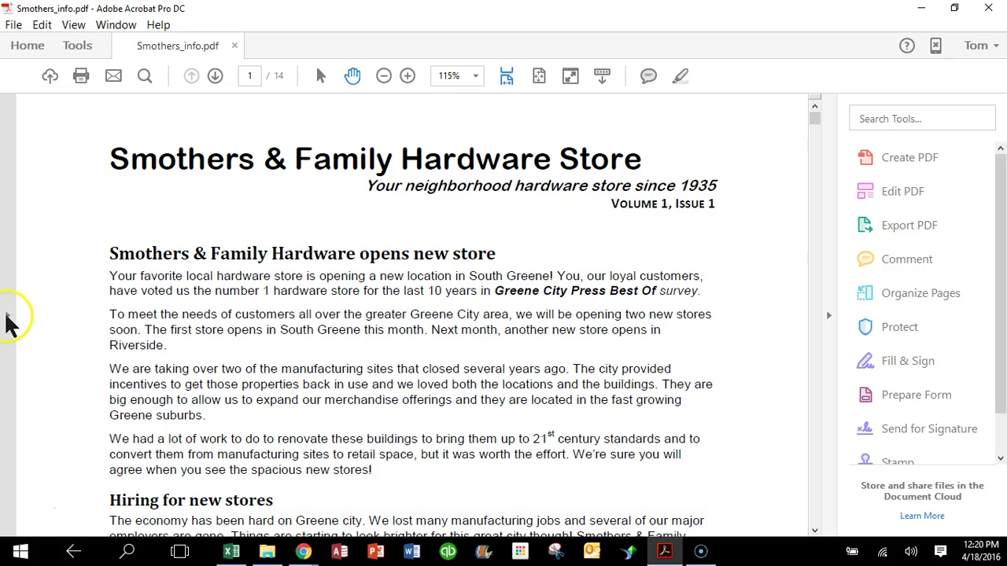
# Step: Show the document's bookmarks and go to page 6
pyautogui.click(6, 319)
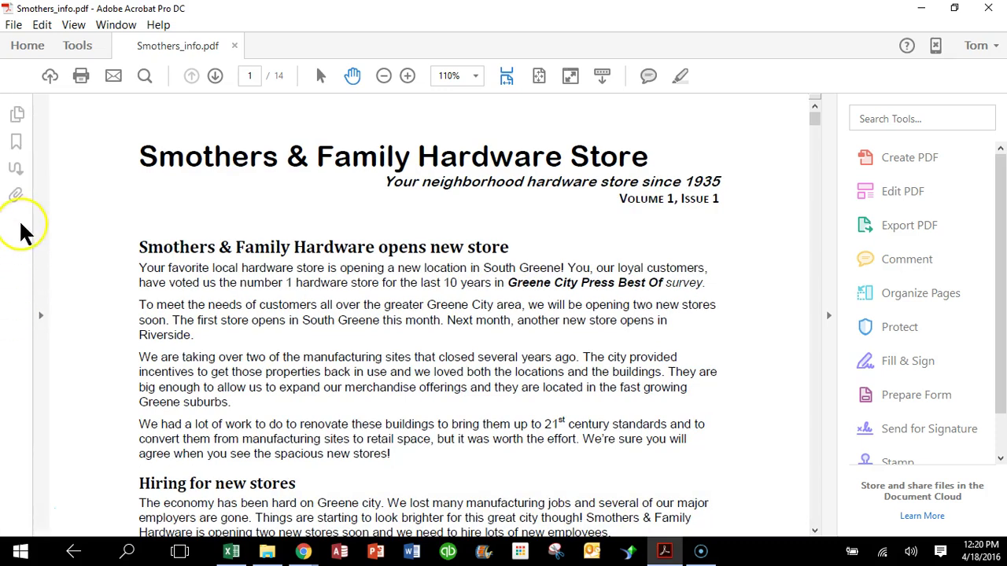
pyautogui.click(14, 145)
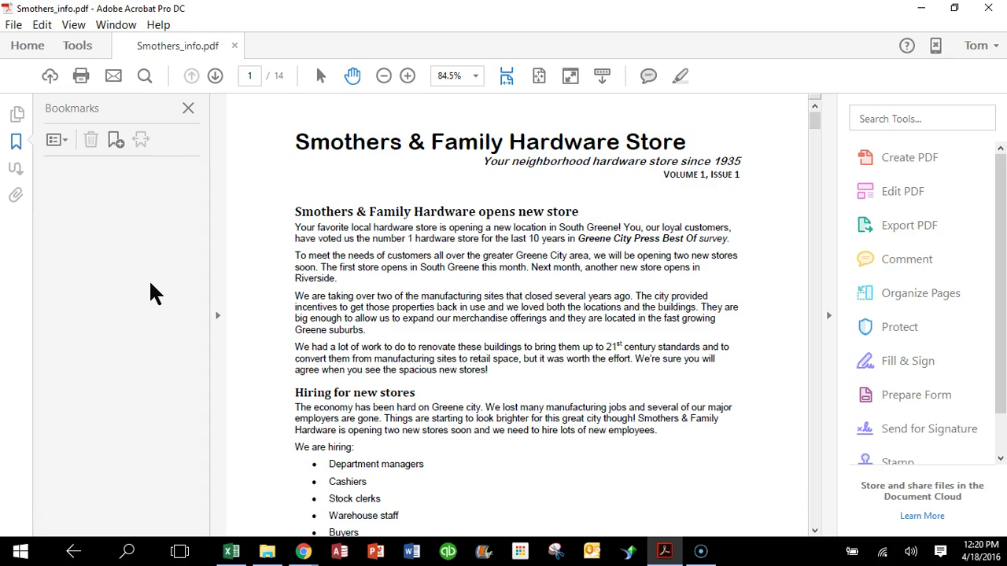
pyautogui.click(255, 82)
pyautogui.write('6')
pyautogui.press('Return')
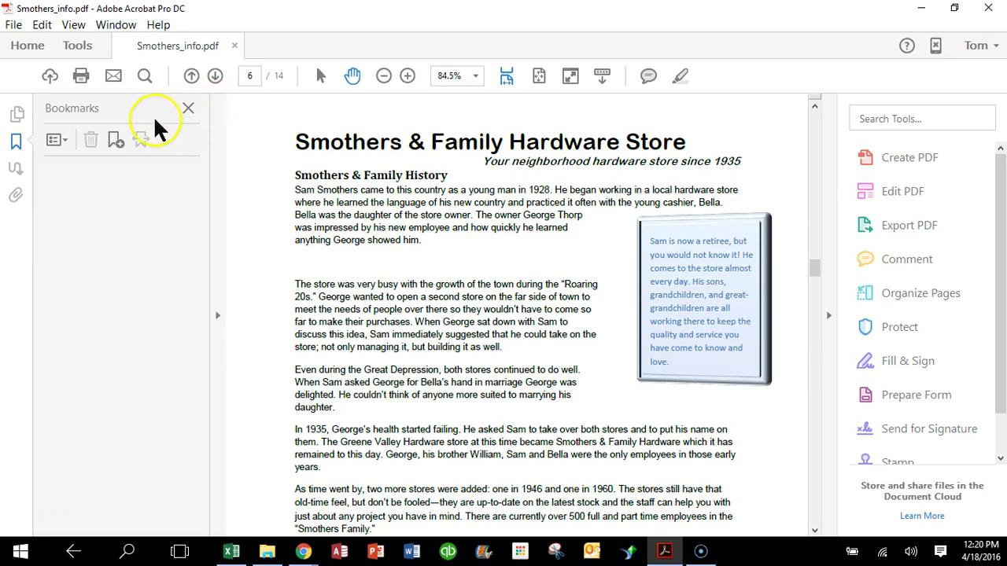
# Step: Add a bookmark for the current page and name it "Smothers Family History"
pyautogui.click(117, 144)
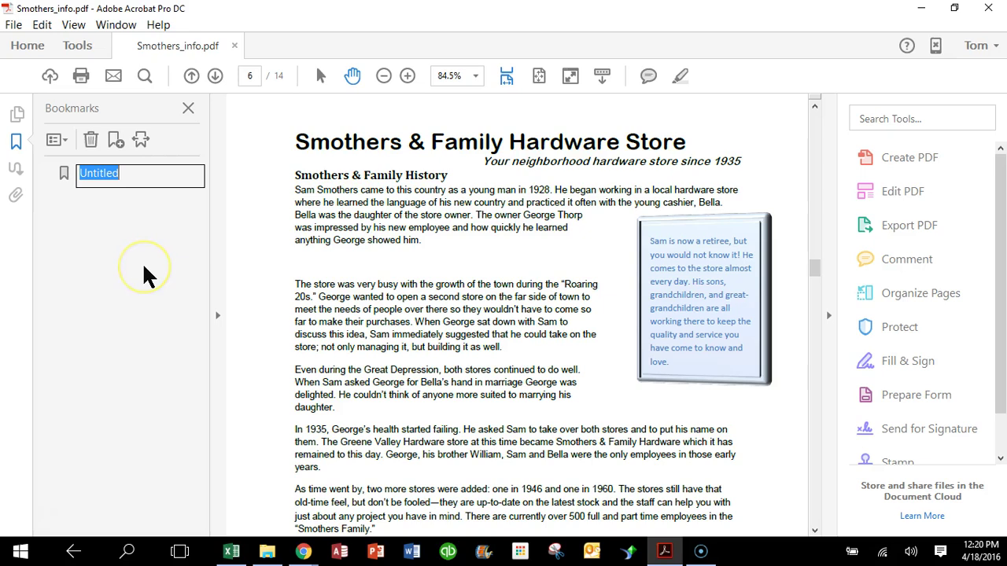
pyautogui.write('Smother ')
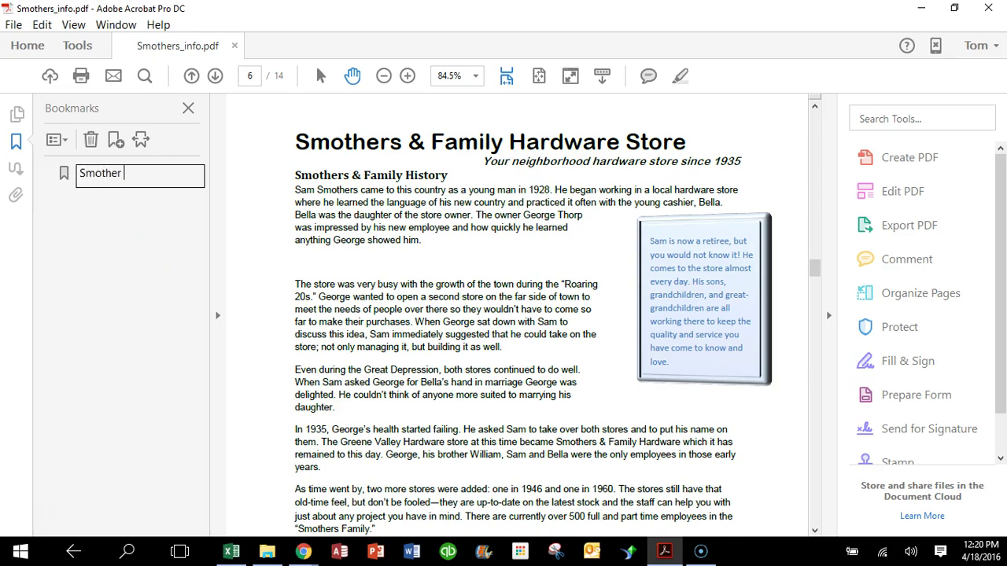
pyautogui.write('Fa')
pyautogui.write('Famil')
pyautogui.press('Return')
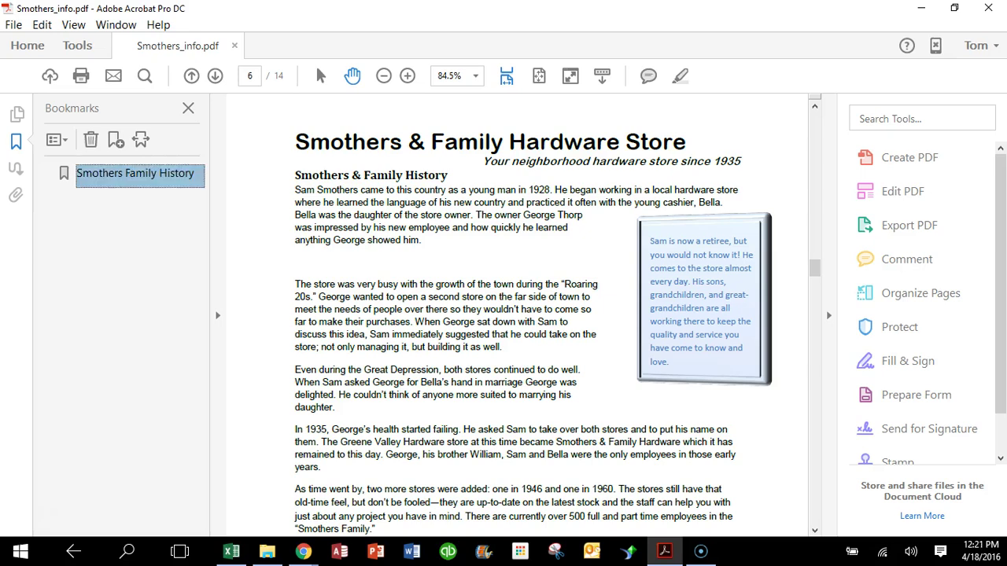
# Step: Return to page 1 and test the Smothers Family History bookmark by jumping to its destination
pyautogui.click(192, 75)
pyautogui.click(191, 75)
pyautogui.click(191, 75)
pyautogui.click(191, 75)
pyautogui.click(192, 75)
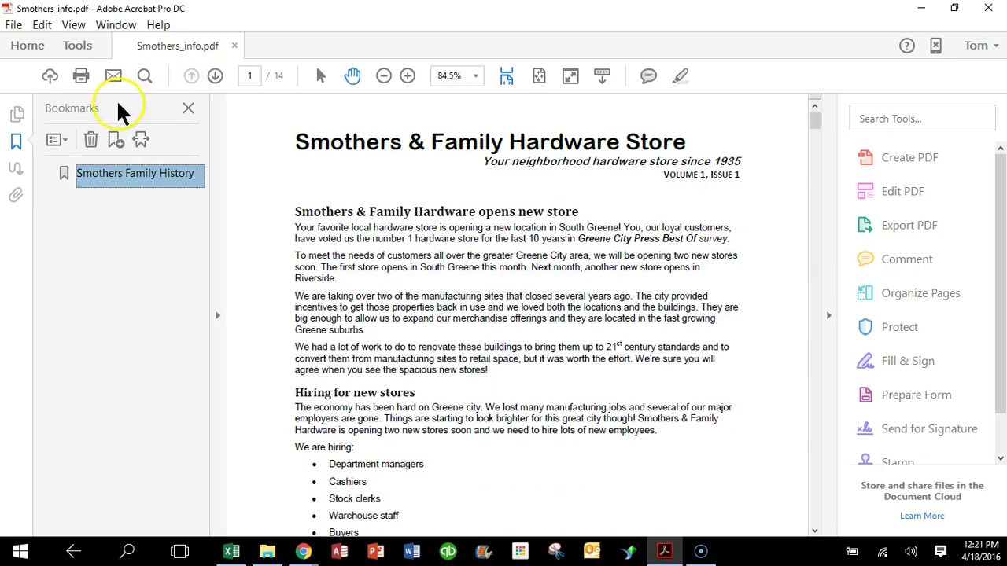
pyautogui.click(65, 176)
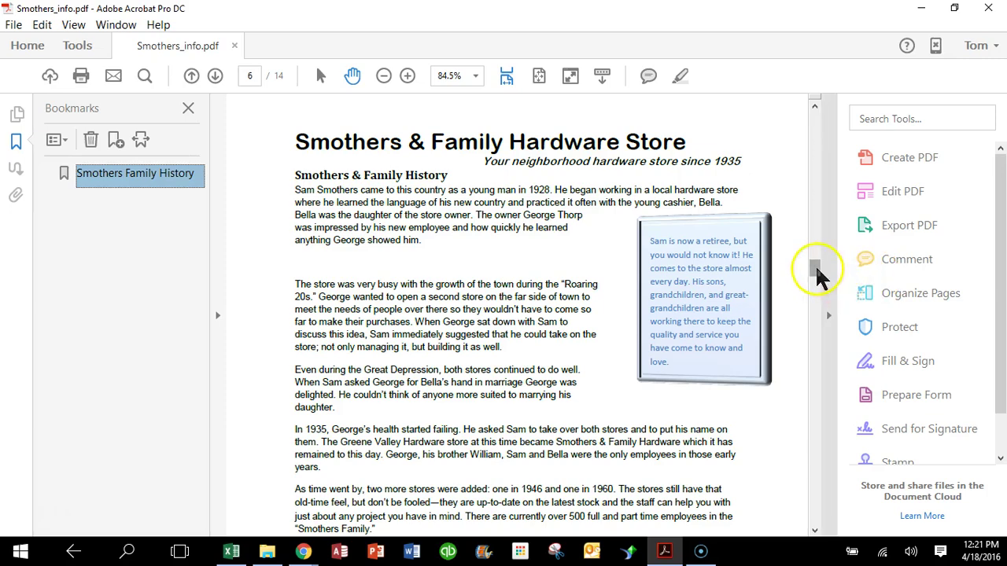
# Step: Select the "DIY Seminars" heading on page 9 and create a bookmark from it, keeping the heading text as its name
pyautogui.moveTo(817, 268); pyautogui.dragTo(816, 362)
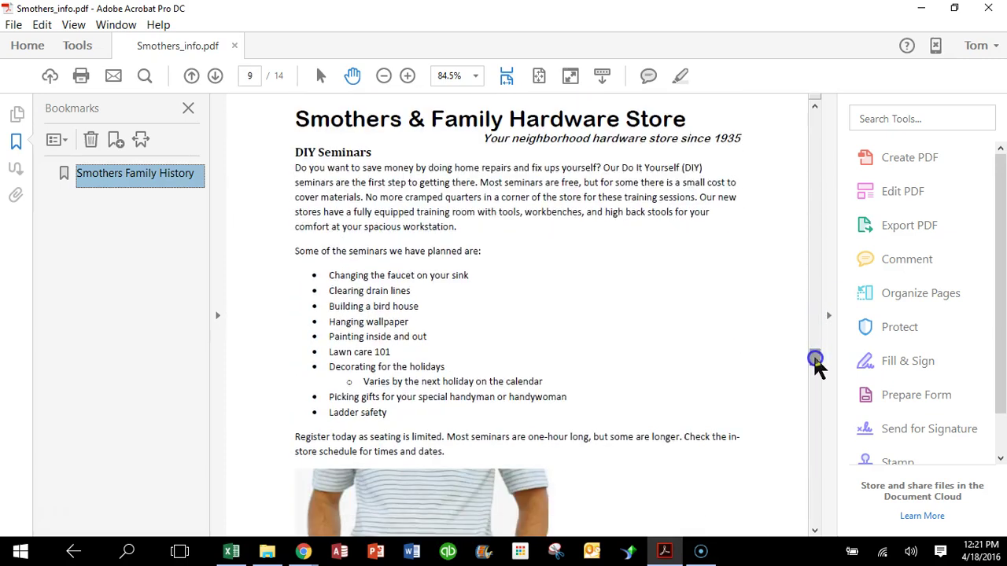
pyautogui.click(360, 153)
pyautogui.moveTo(380, 152); pyautogui.dragTo(288, 151)
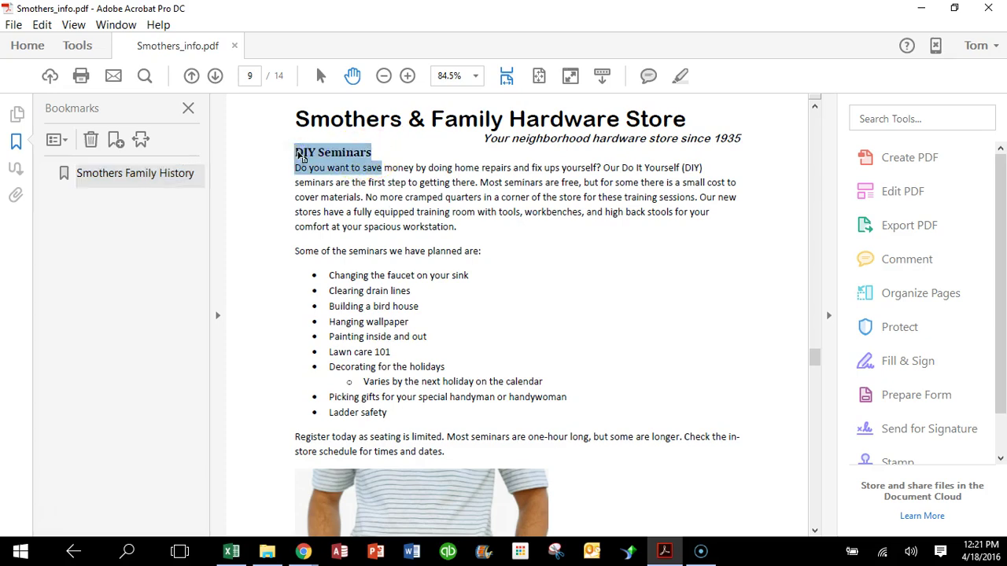
pyautogui.click(299, 152)
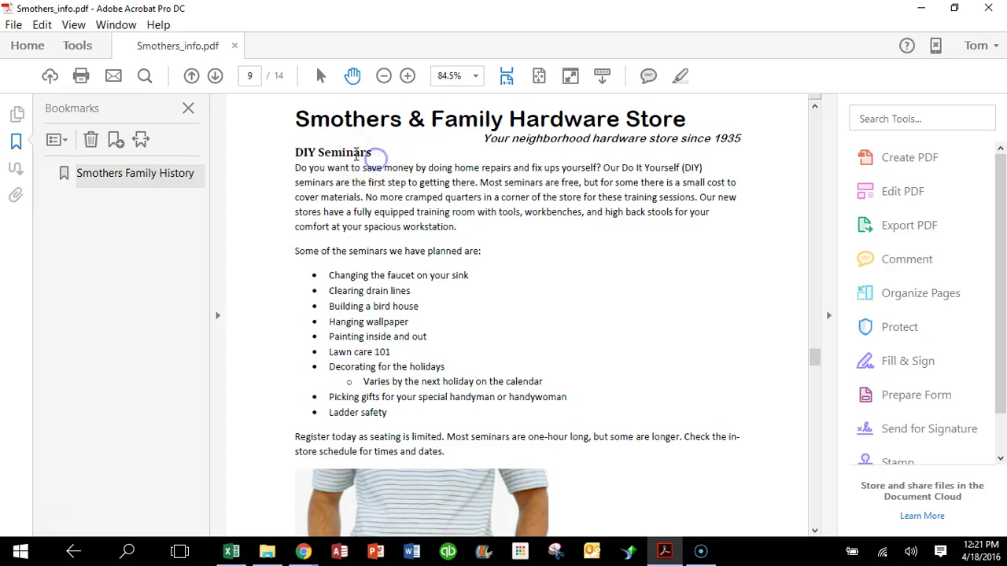
pyautogui.moveTo(380, 152); pyautogui.dragTo(284, 155)
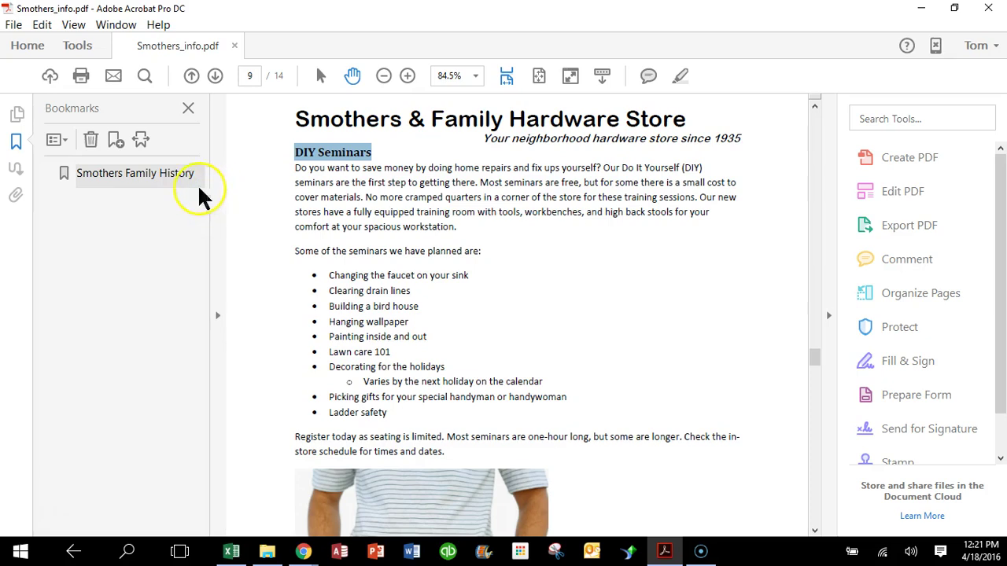
pyautogui.click(118, 140)
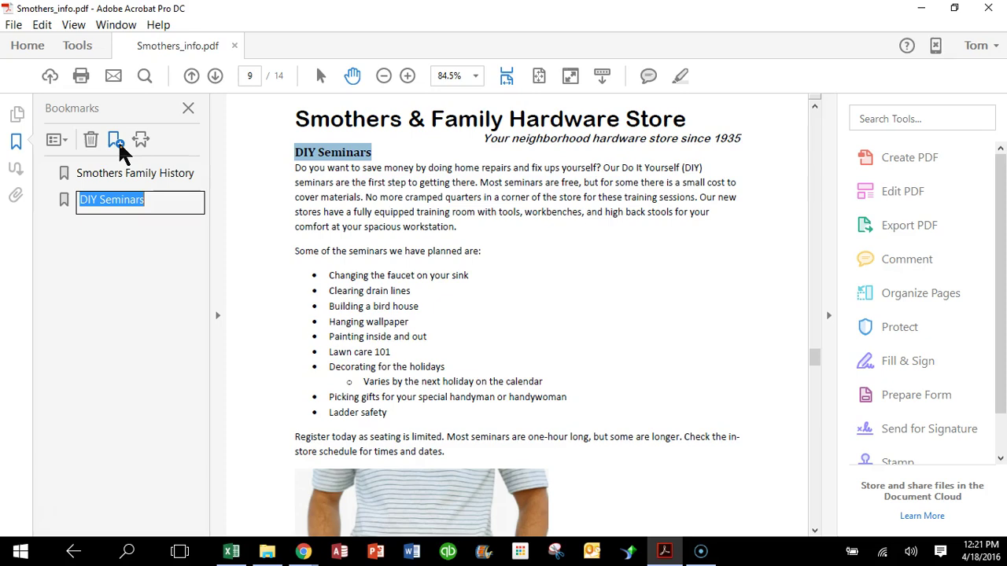
pyautogui.press('Return')
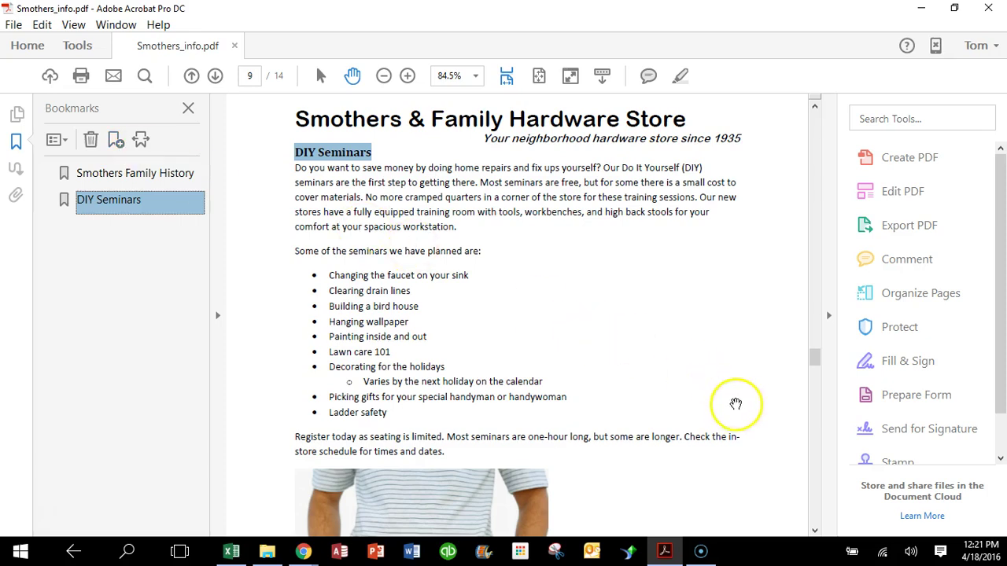
# Step: Bookmark the dog picture on page 13 as "Family Pet", and test the DIY Seminars and Family Pet bookmarks
pyautogui.moveTo(815, 360); pyautogui.dragTo(818, 491)
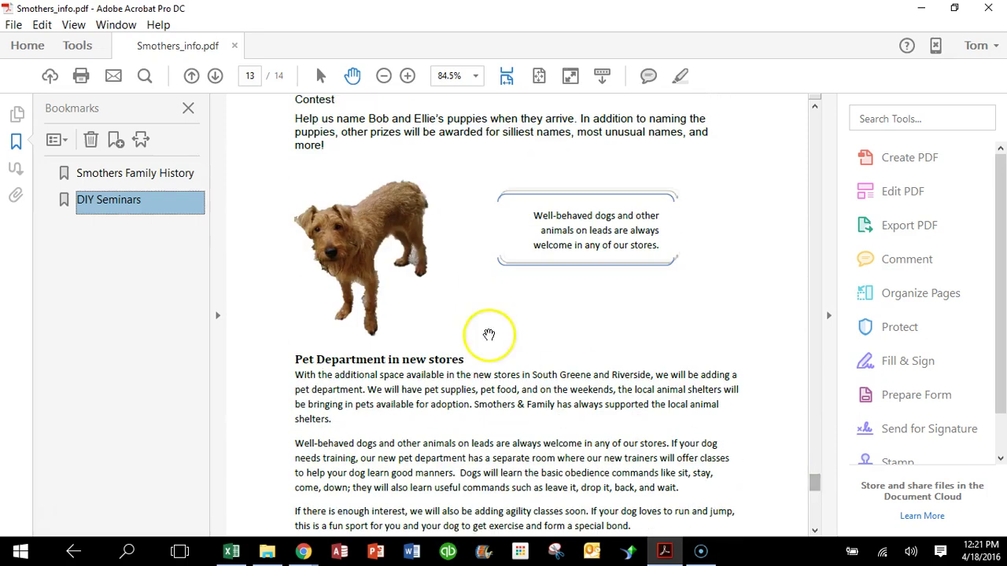
pyautogui.click(356, 229)
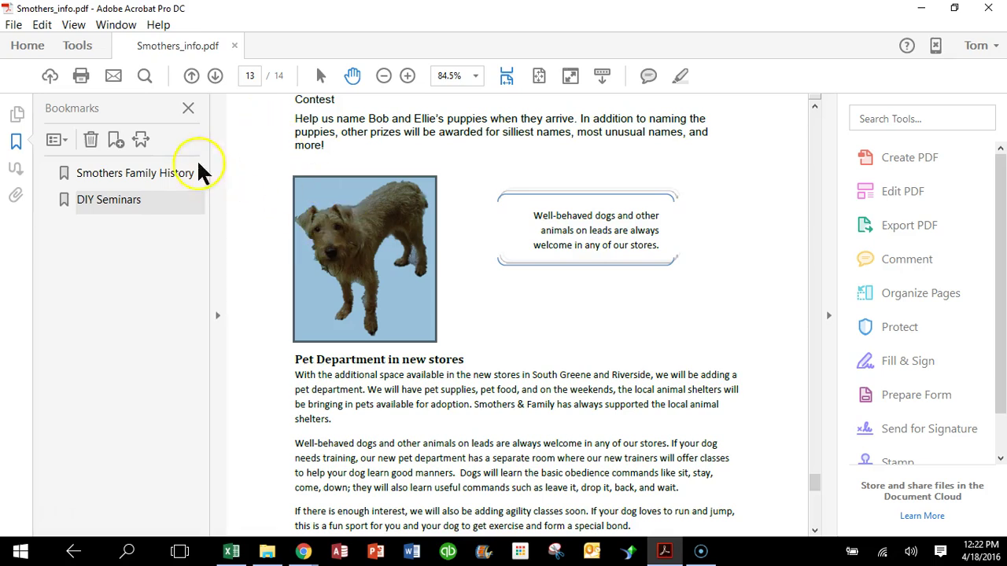
pyautogui.click(115, 141)
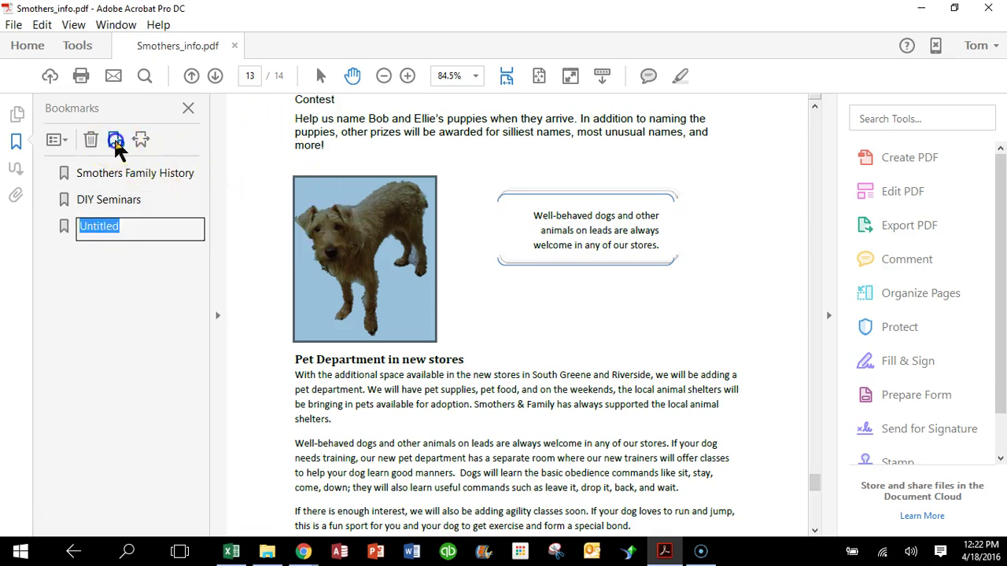
pyautogui.write('Family Pet')
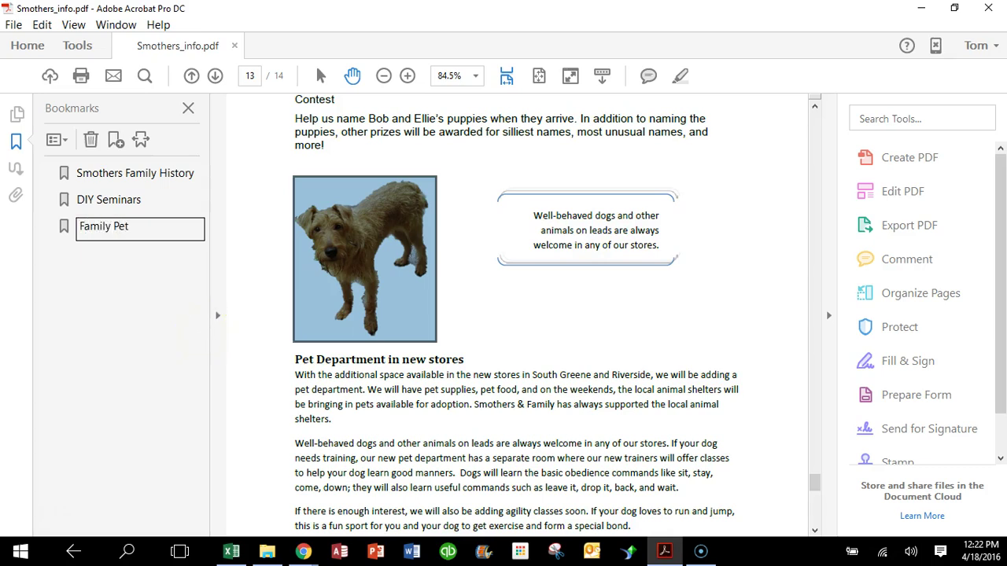
pyautogui.press('Return')
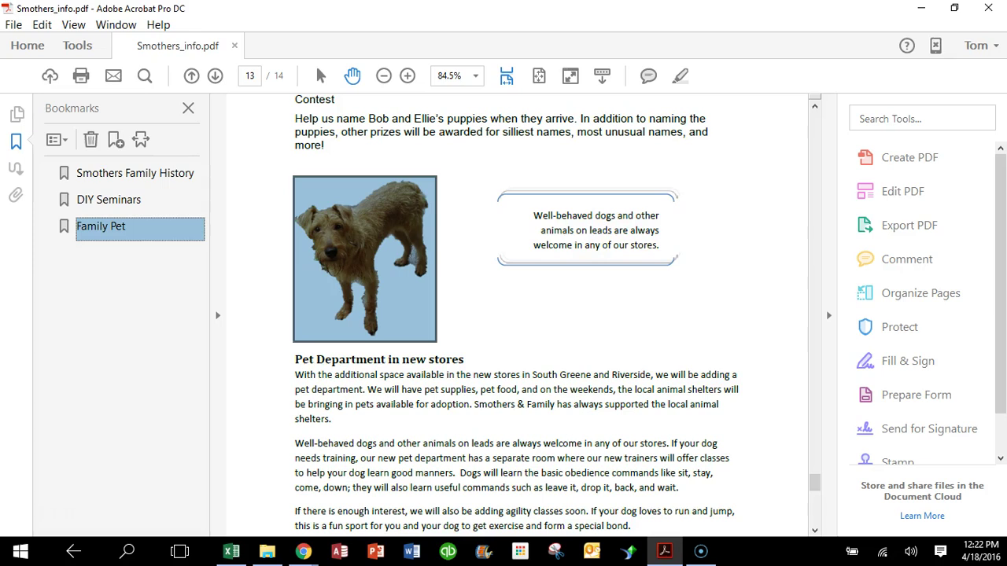
pyautogui.click(65, 200)
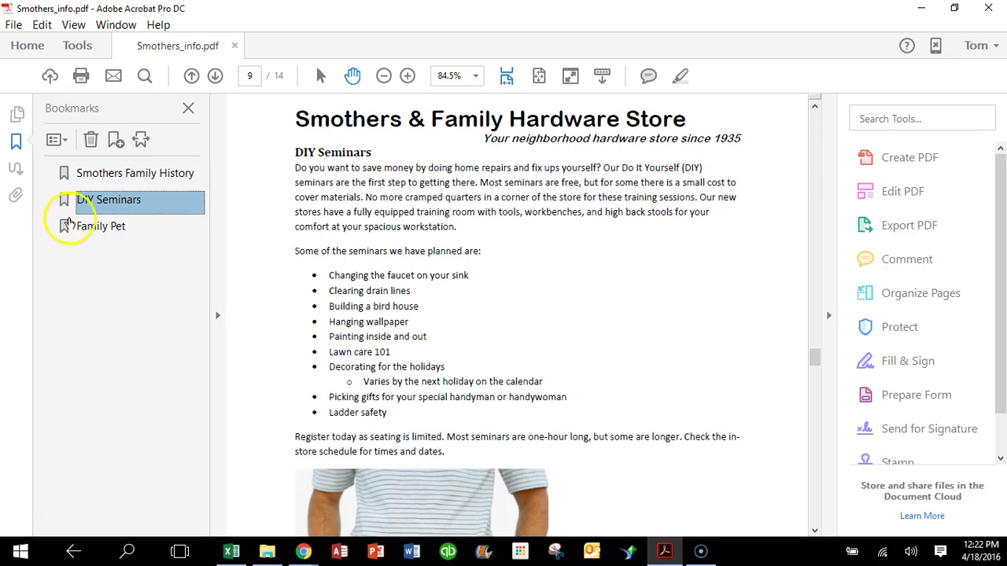
pyautogui.click(61, 228)
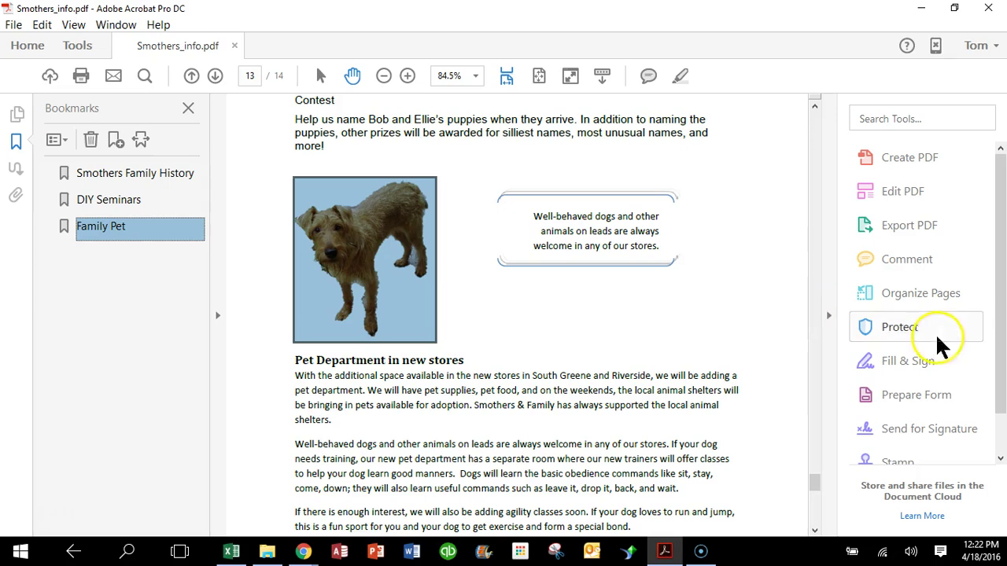
# Step: Create a bookmark from the "Hiring for new stores" heading on page 1 and move it to first place among the bookmarks
pyautogui.moveTo(815, 481); pyautogui.dragTo(813, 116)
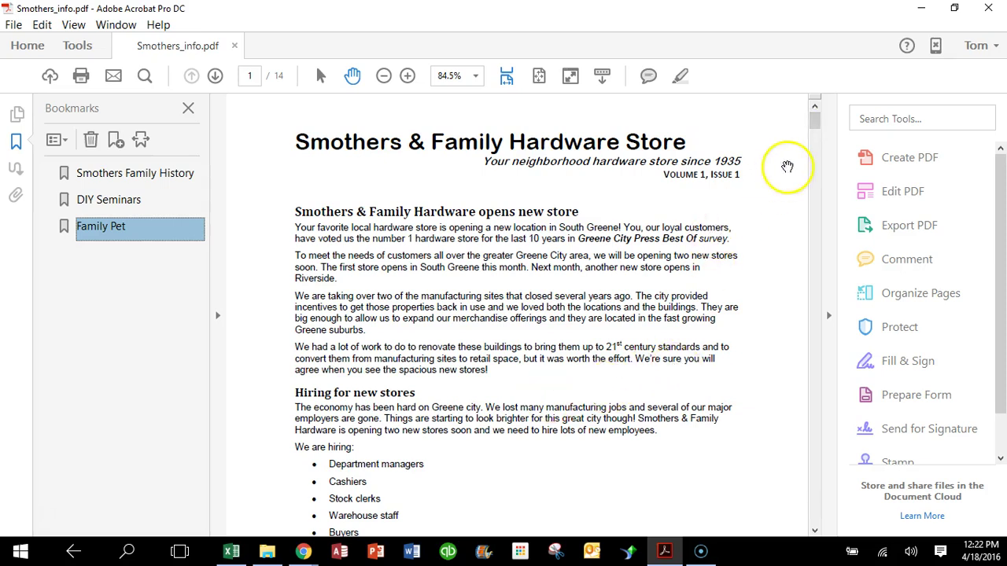
pyautogui.moveTo(815, 115); pyautogui.dragTo(815, 128)
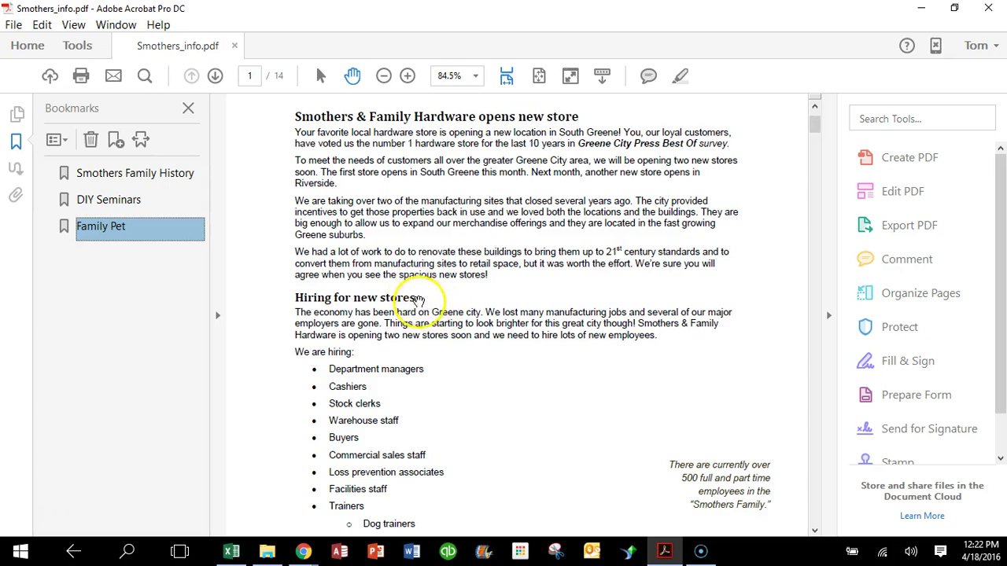
pyautogui.moveTo(415, 298); pyautogui.dragTo(290, 304)
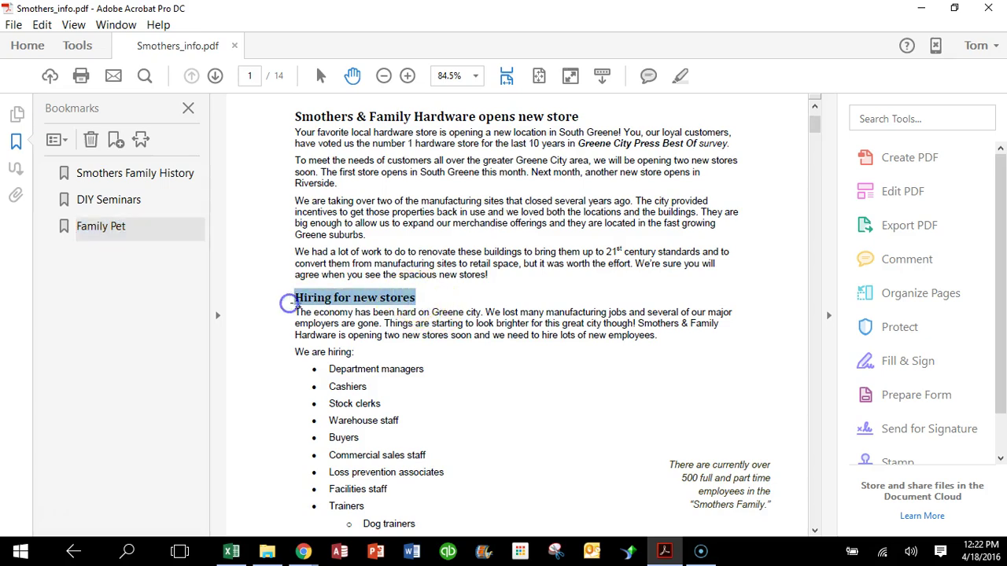
pyautogui.click(118, 142)
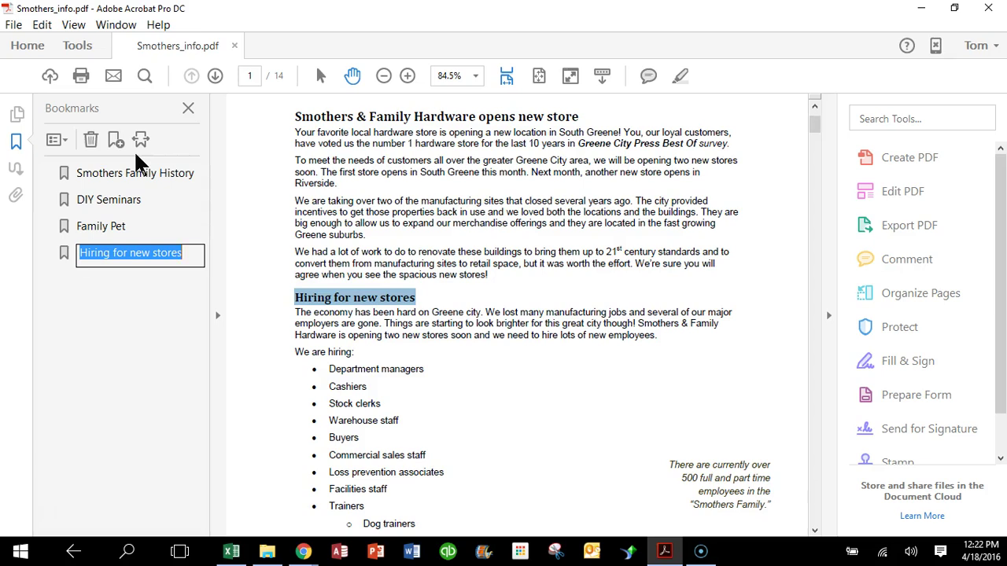
pyautogui.press('Return')
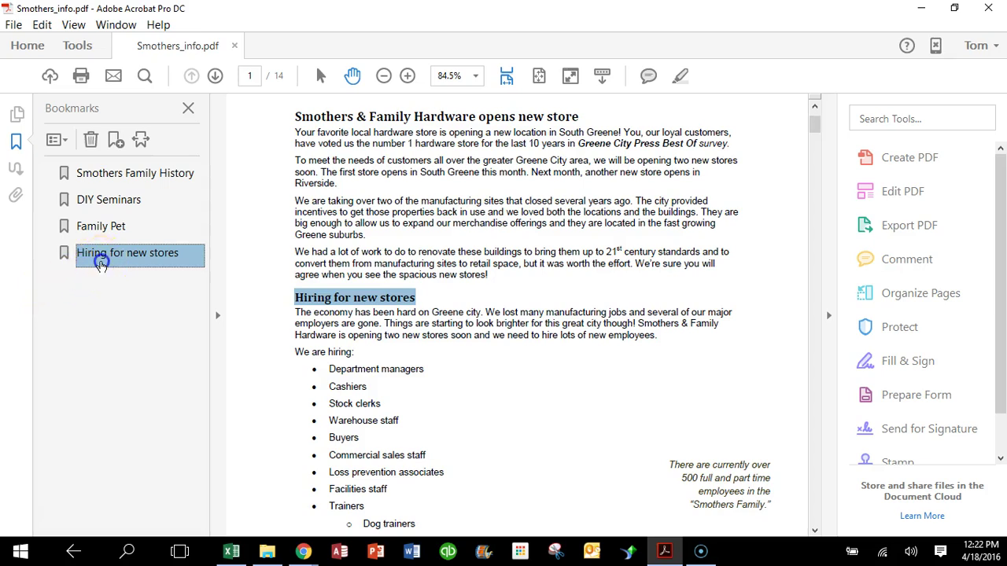
pyautogui.moveTo(97, 258); pyautogui.dragTo(63, 163)
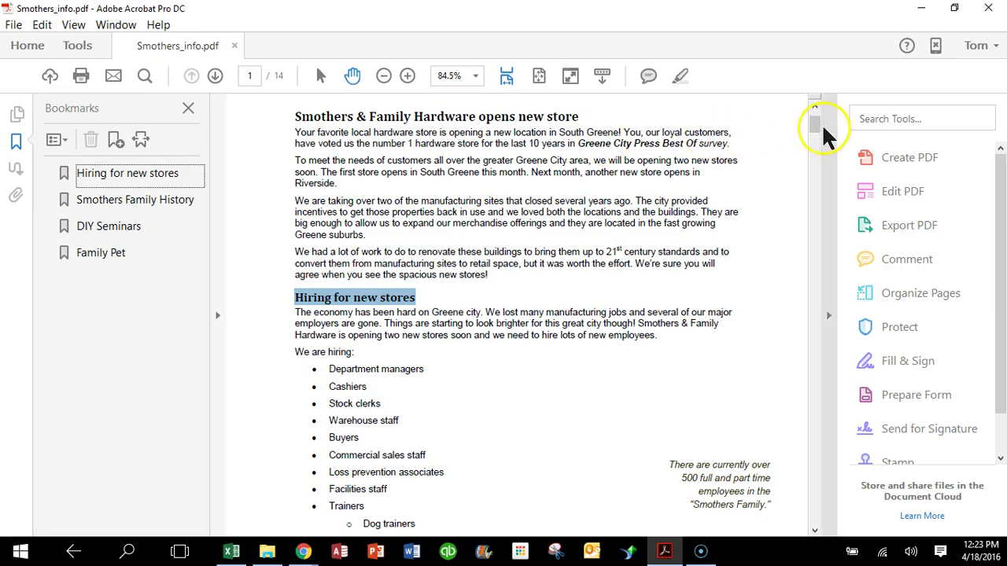
# Step: Create a bookmark from the word "Trainers" in the hiring list on page 1, keeping that text as its name
pyautogui.moveTo(815, 130); pyautogui.dragTo(817, 135)
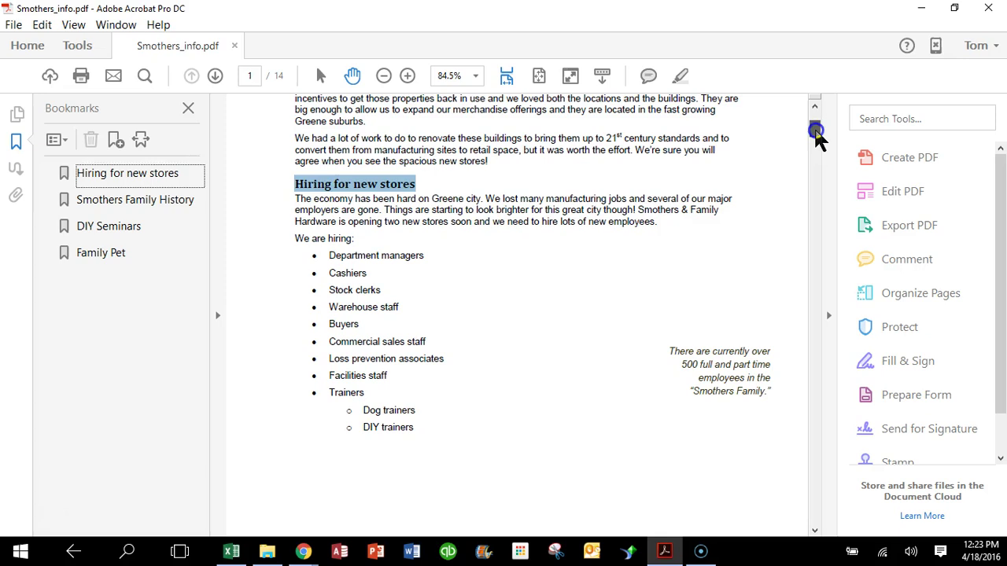
pyautogui.click(330, 392)
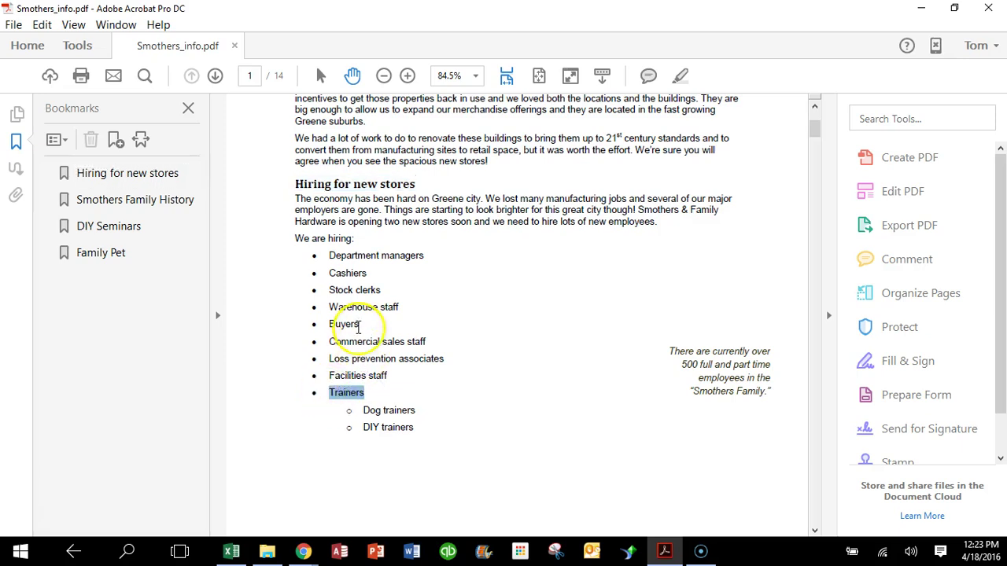
pyautogui.click(116, 141)
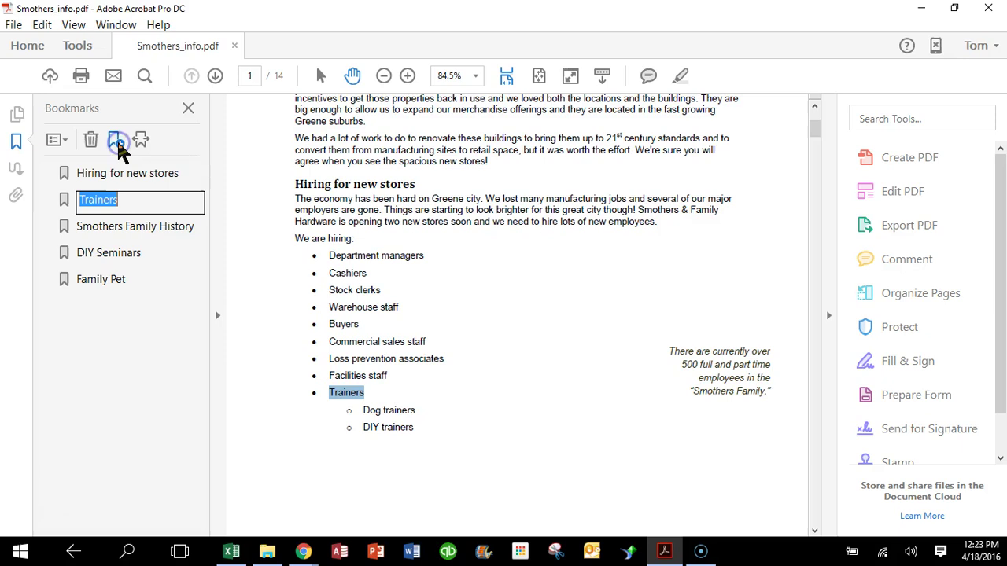
pyautogui.press('Return')
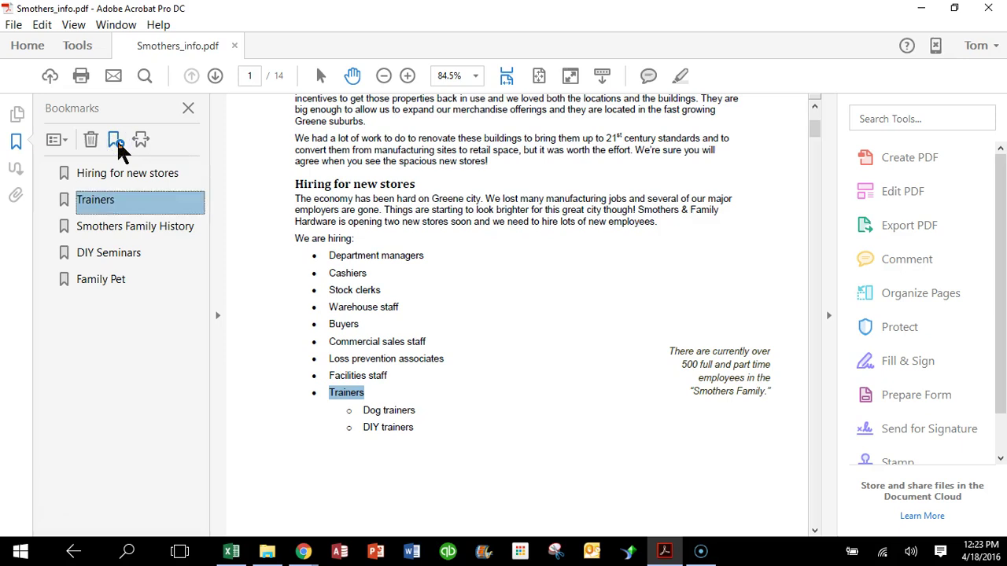
# Step: Nest the Trainers bookmark under the Hiring for new stores bookmark
pyautogui.click(125, 198)
pyautogui.click(124, 209)
pyautogui.moveTo(124, 211); pyautogui.dragTo(111, 189)
pyautogui.moveTo(111, 190)
pyautogui.mouseDown()
pyautogui.moveTo(117, 196)
pyautogui.moveTo(126, 179)
pyautogui.moveTo(72, 195)
pyautogui.moveTo(110, 176)
pyautogui.mouseUp()
pyautogui.moveTo(110, 177); pyautogui.dragTo(107, 173)
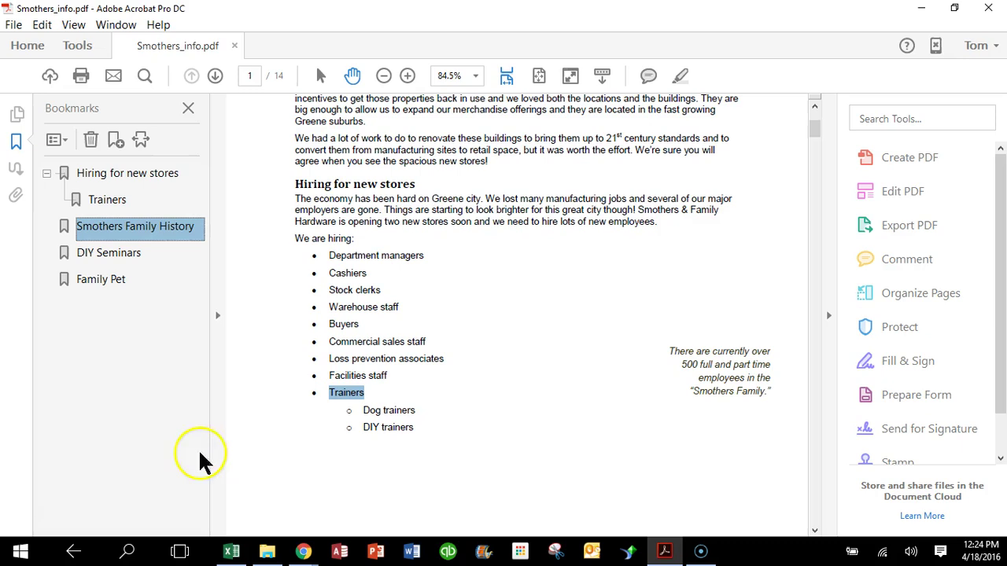
# Step: Create a bookmark from the "Pet Department in new stores" heading on page 13 and nest it under the Family Pet bookmark
pyautogui.click(815, 531)
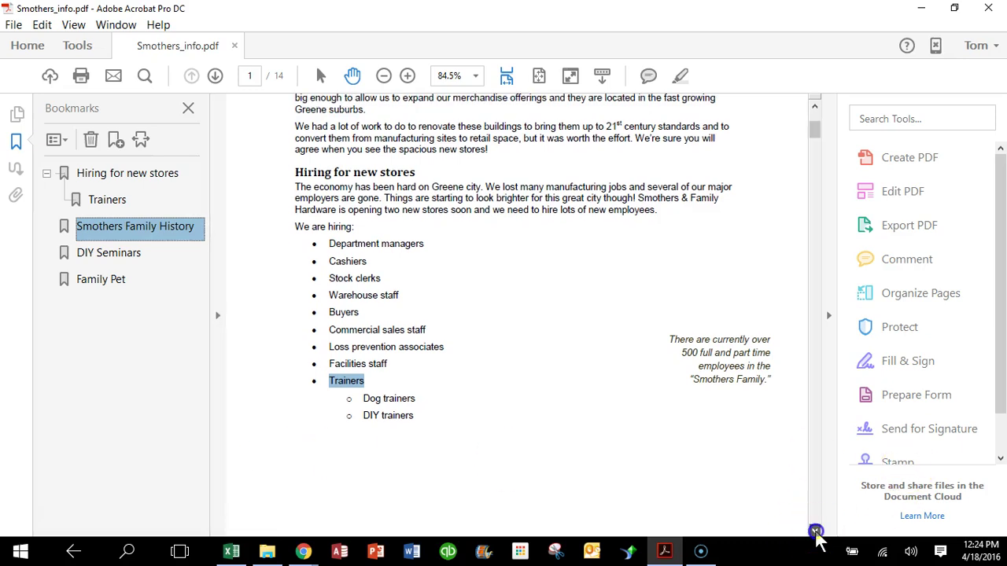
pyautogui.scroll(-10, 815, 531)
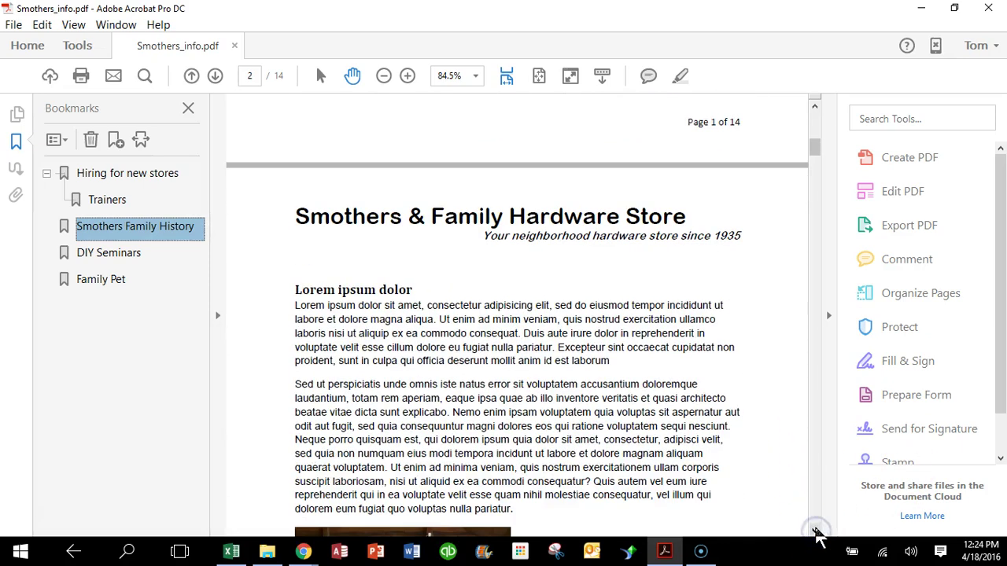
pyautogui.moveTo(818, 150); pyautogui.dragTo(814, 452)
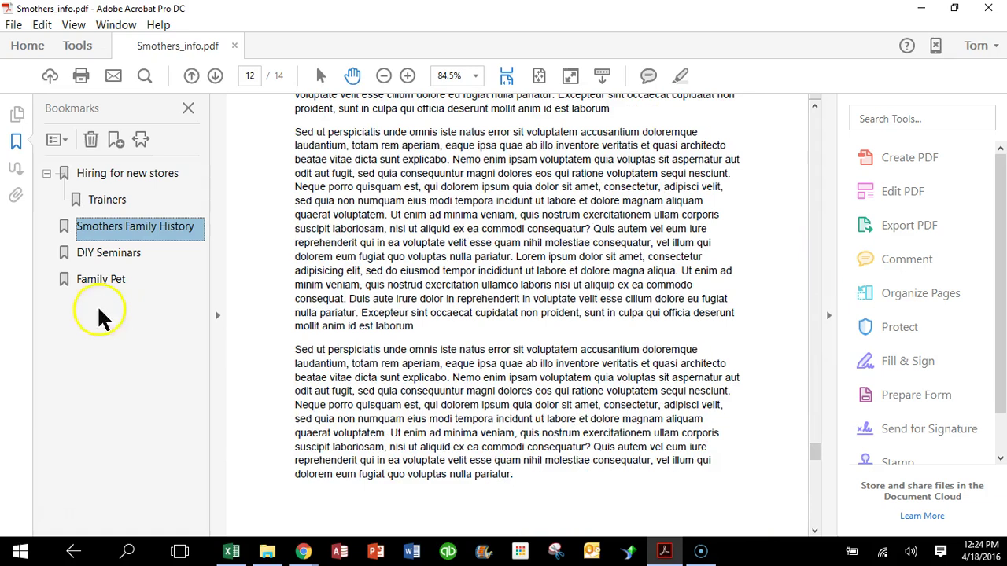
pyautogui.click(91, 281)
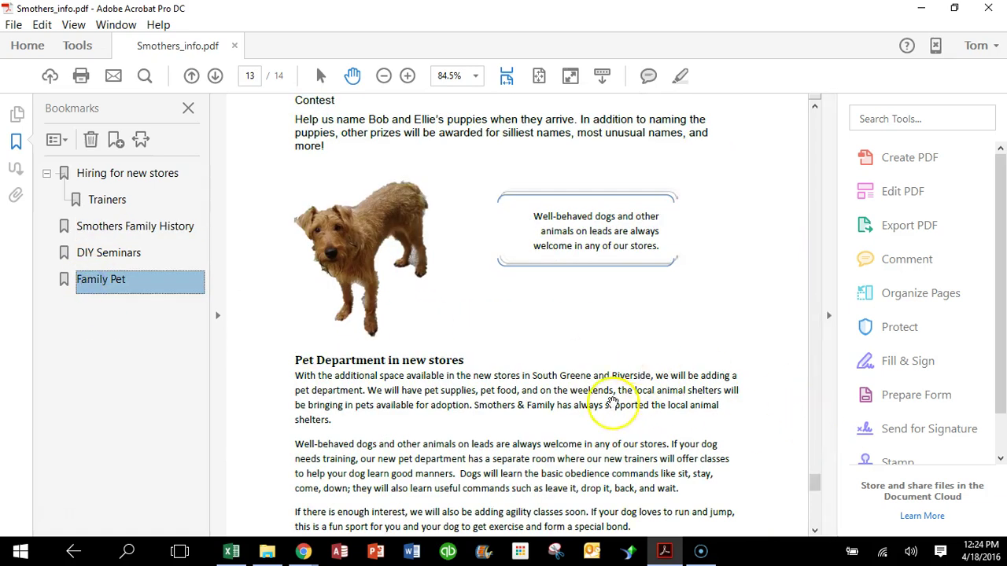
pyautogui.moveTo(818, 488); pyautogui.dragTo(818, 494)
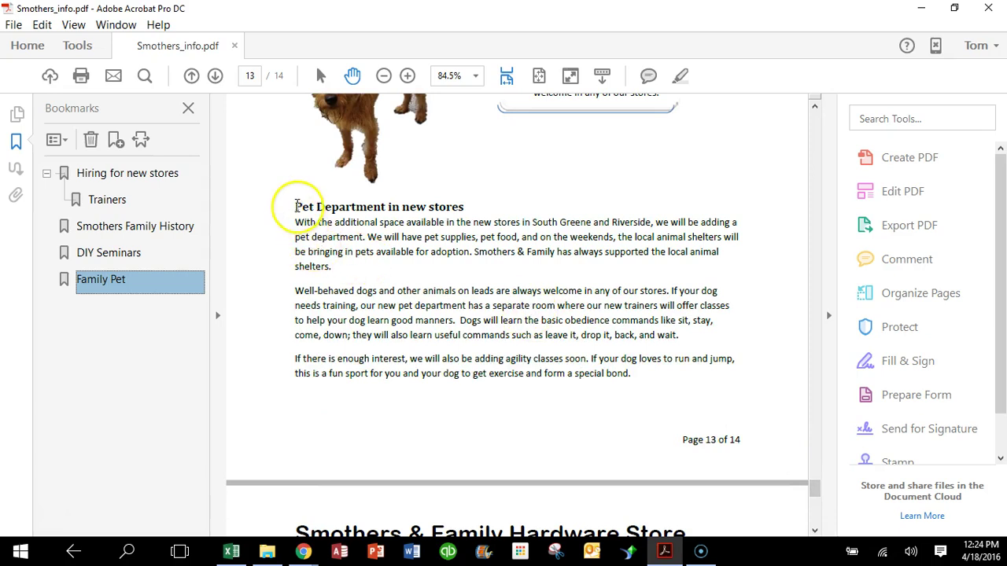
pyautogui.moveTo(296, 206); pyautogui.dragTo(467, 207)
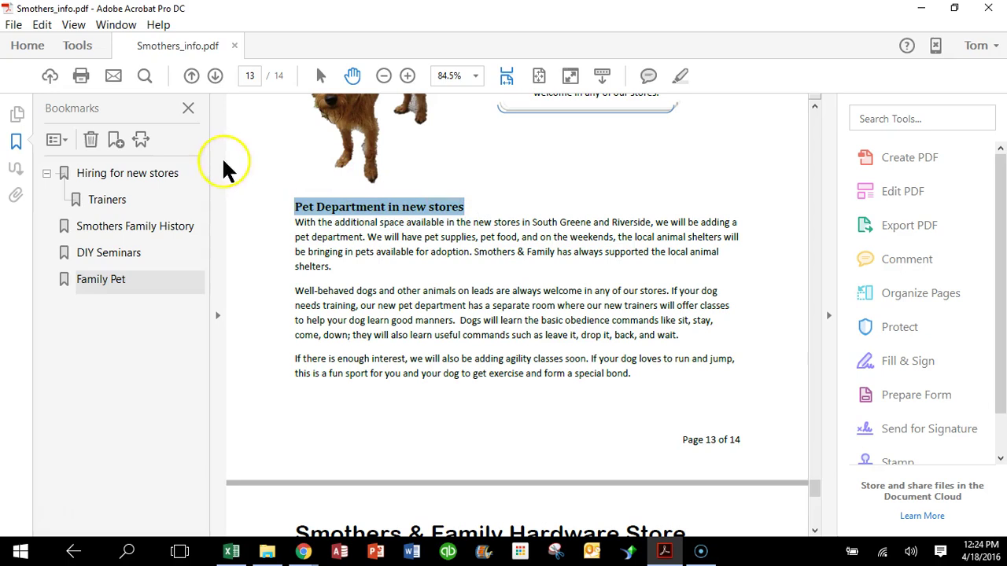
pyautogui.click(117, 139)
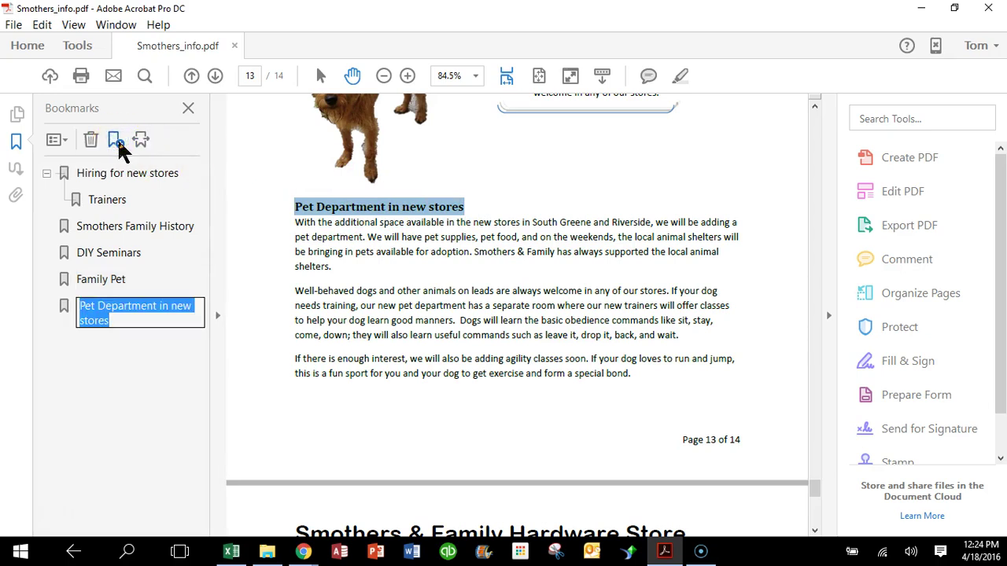
pyautogui.press('Return')
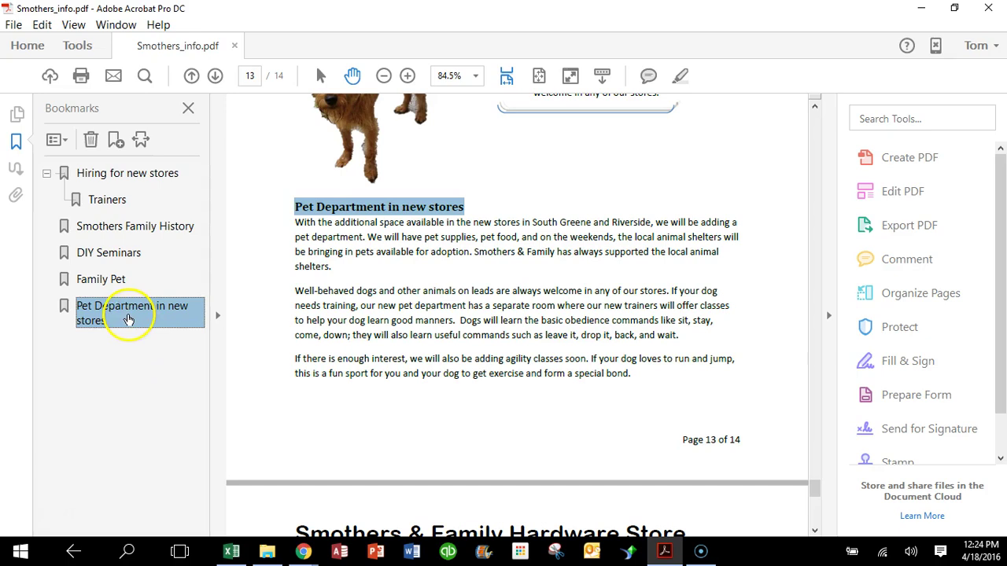
pyautogui.moveTo(127, 315); pyautogui.dragTo(108, 282)
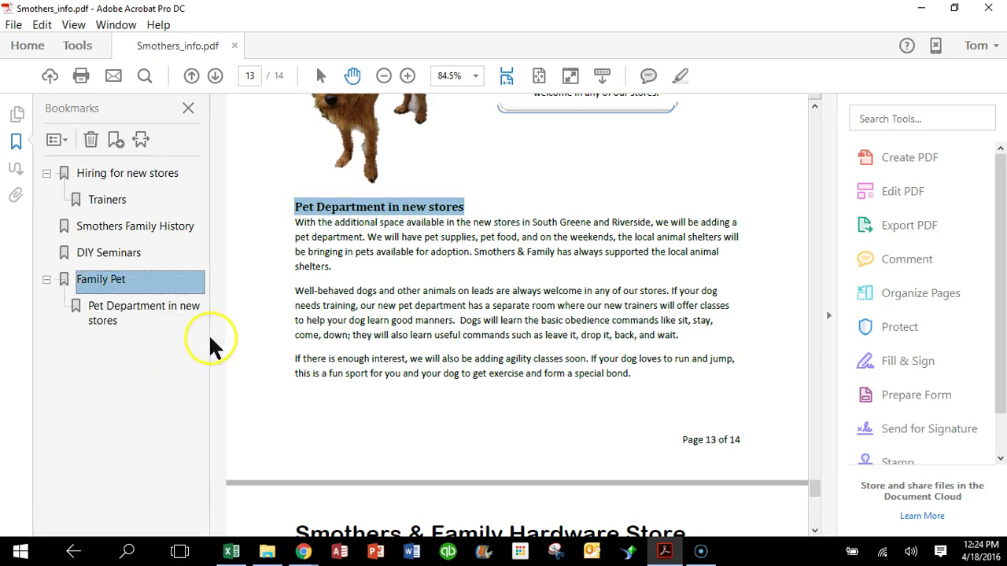
# Step: Collapse and re-expand the Hiring for new stores bookmark, and test its nested Trainers bookmark
pyautogui.click(47, 174)
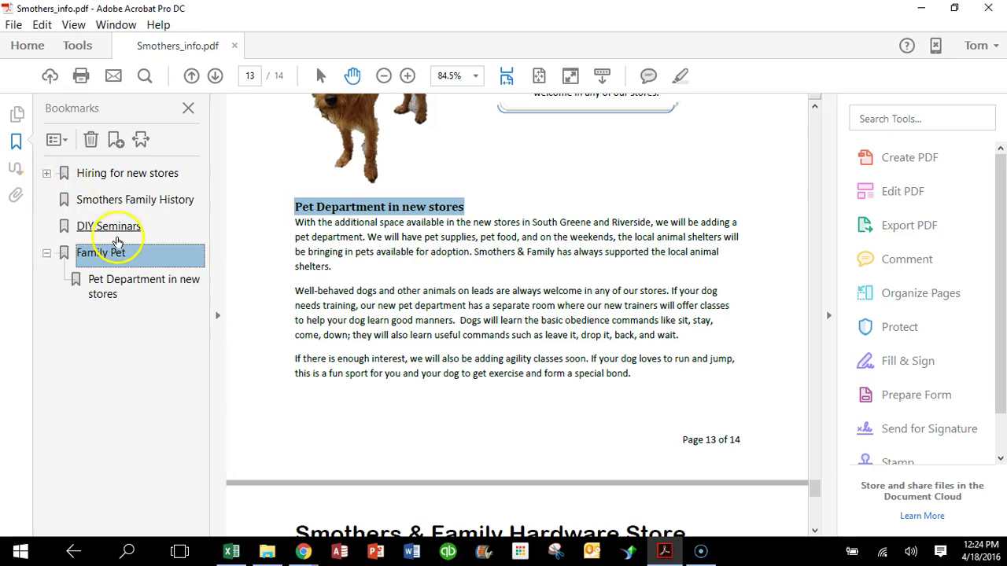
pyautogui.click(46, 174)
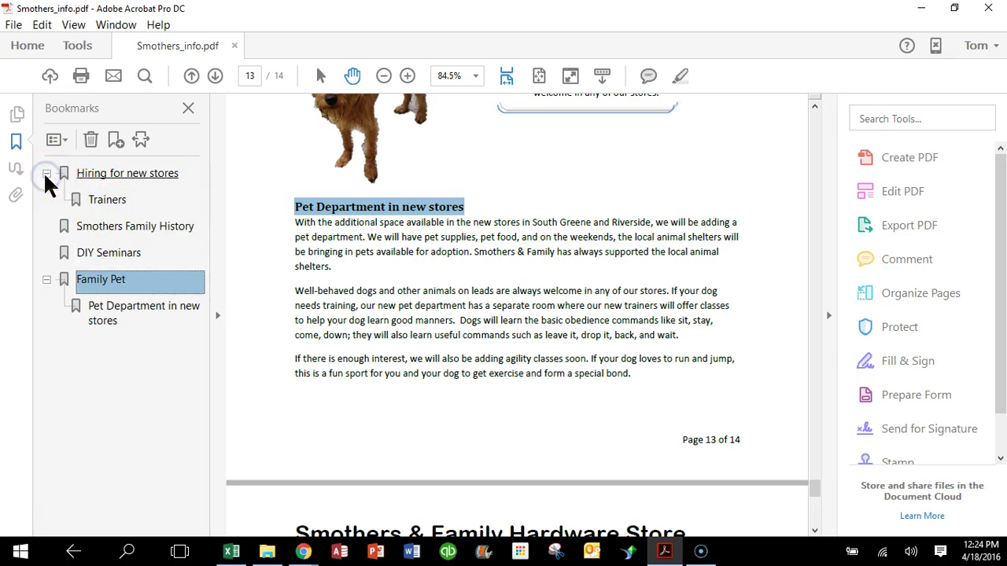
pyautogui.click(106, 201)
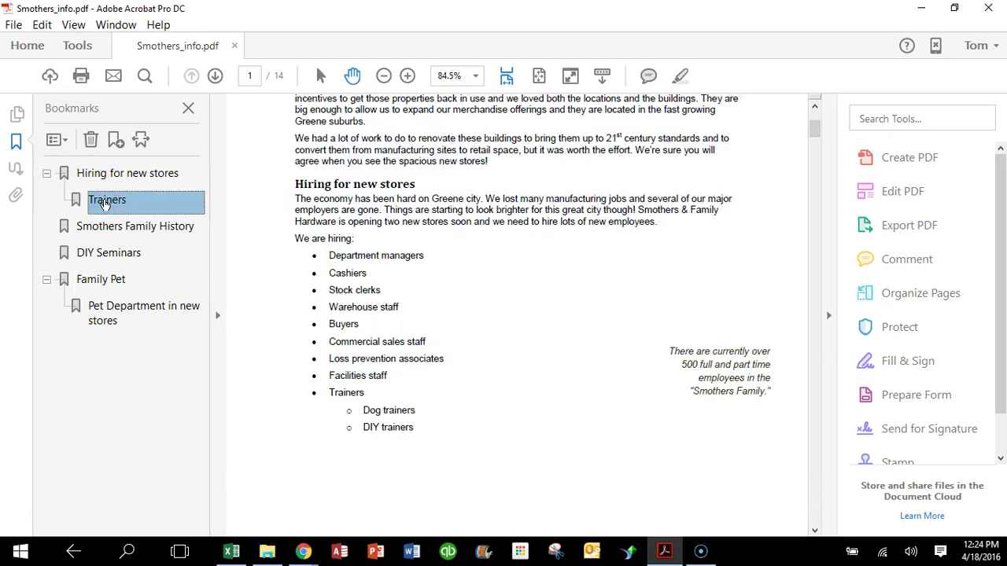
# Step: Collapse the Family Pet bookmark and test it, and expand it again to test the nested Pet Department in new stores bookmark
pyautogui.click(47, 280)
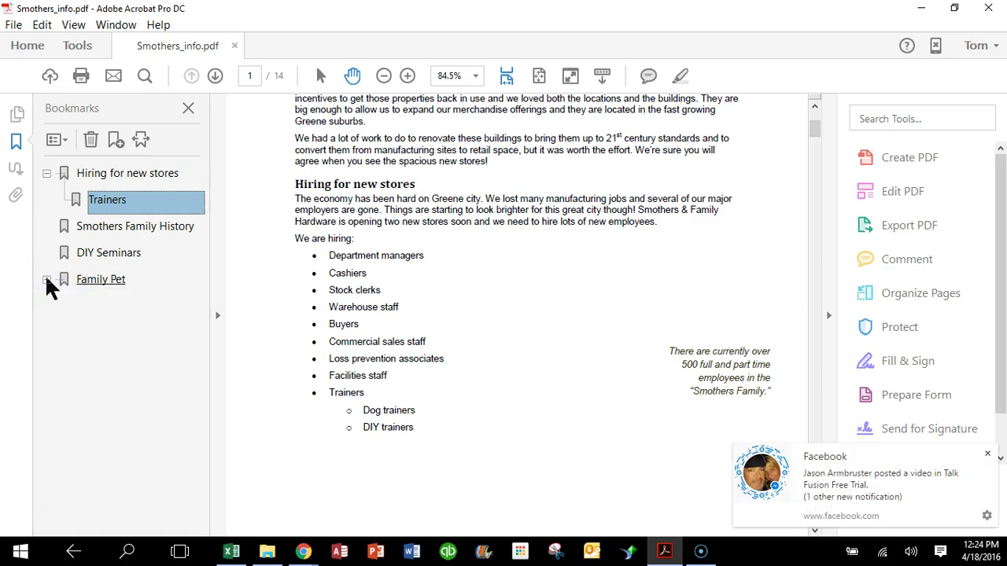
pyautogui.moveTo(65, 280); pyautogui.dragTo(115, 285)
pyautogui.click(116, 288)
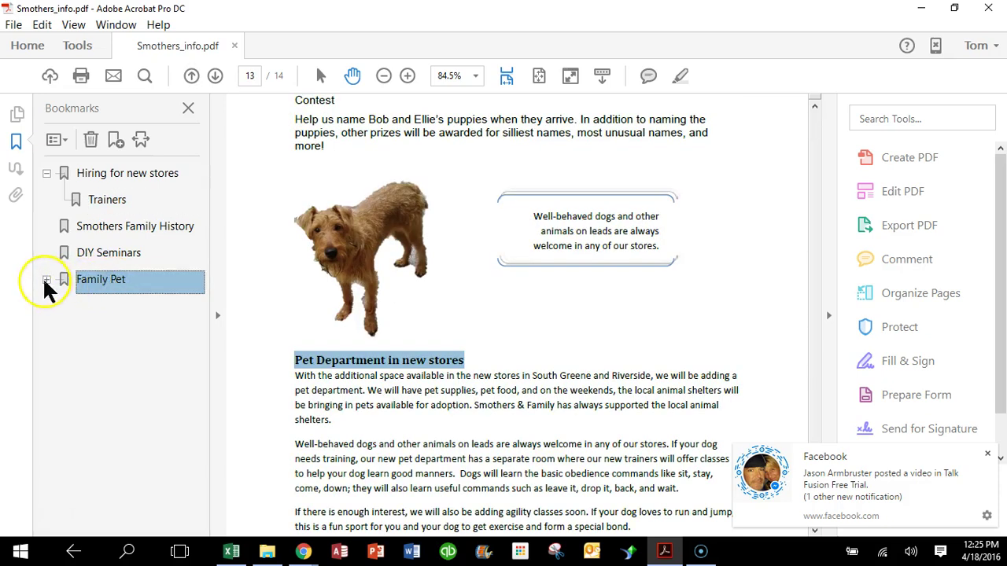
pyautogui.click(45, 282)
pyautogui.click(113, 306)
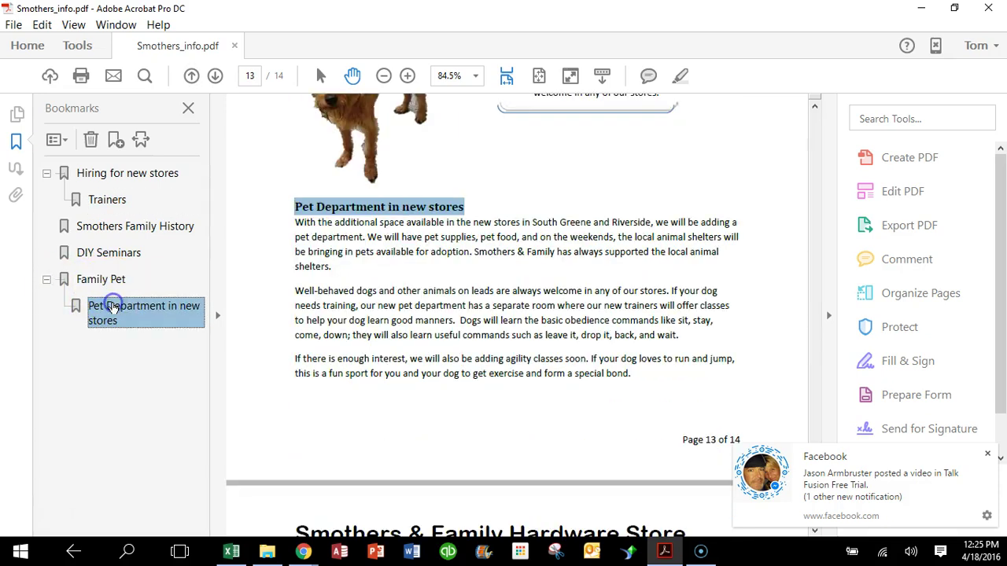